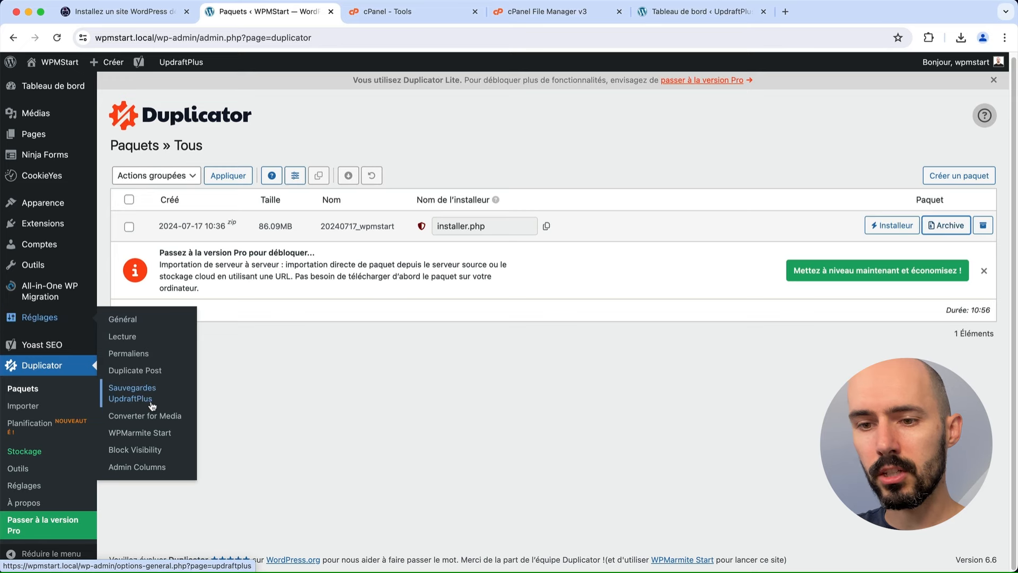
Step: Create a new UpdraftPlus backup of the WPMStart site that includes both the database and the files
scroll(367, 350, down, 3)
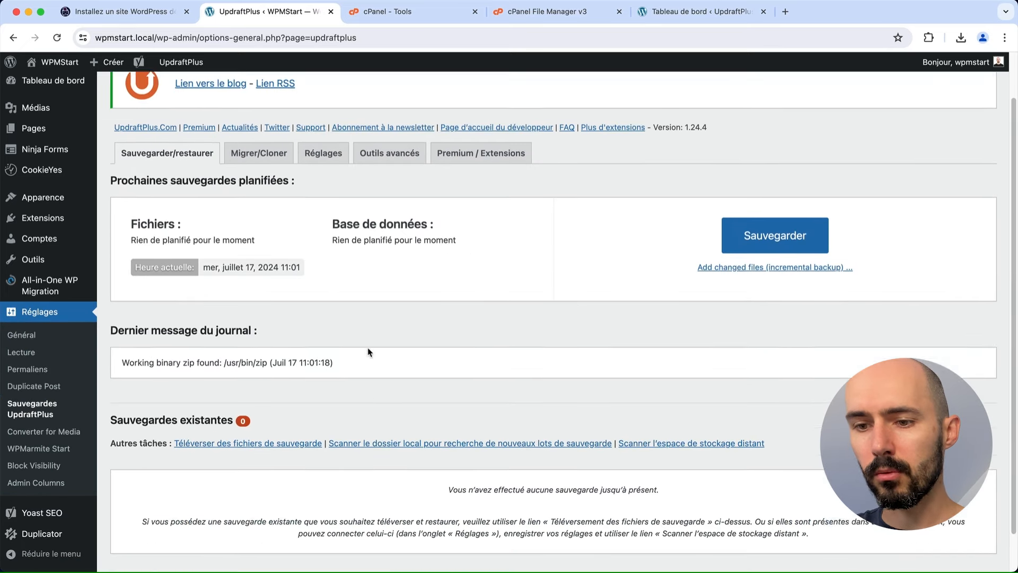
scroll(367, 352, up, 2)
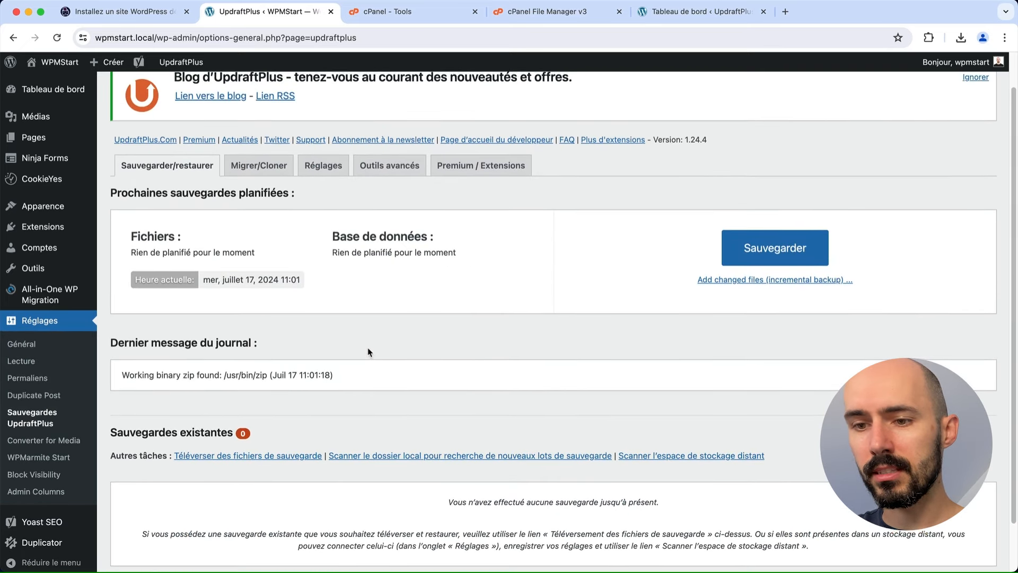
click(774, 248)
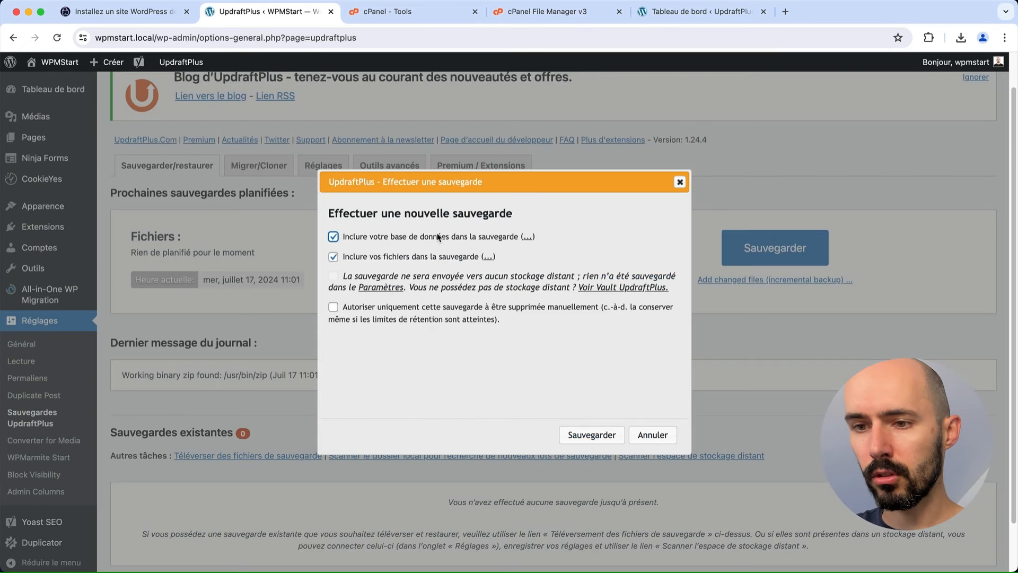
click(591, 436)
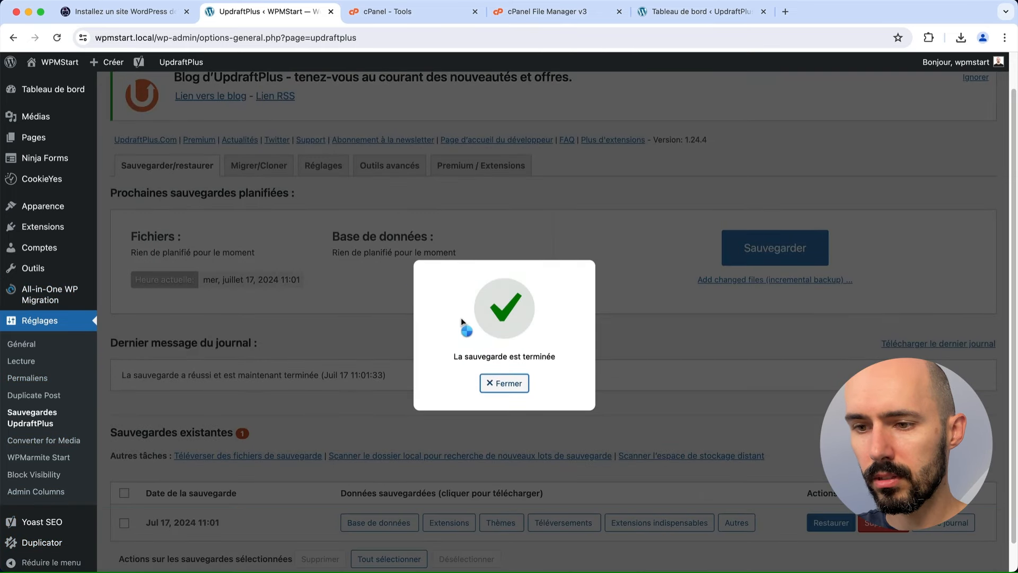
click(492, 384)
Step: Download the database and plugins (Extensions) archives of the Jul 17, 2024 11:01 backup to the computer
scroll(453, 308, down, 1)
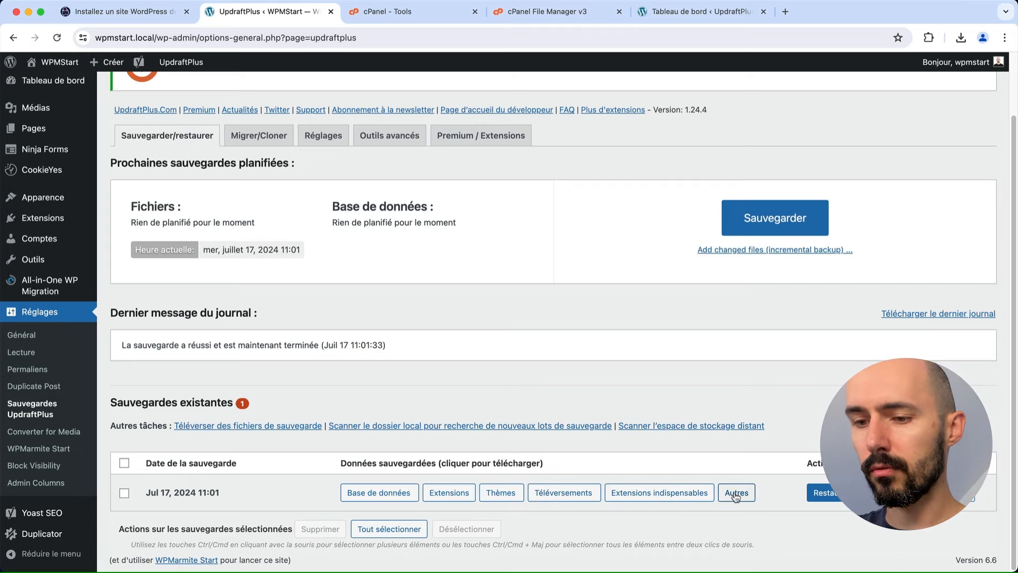
click(387, 501)
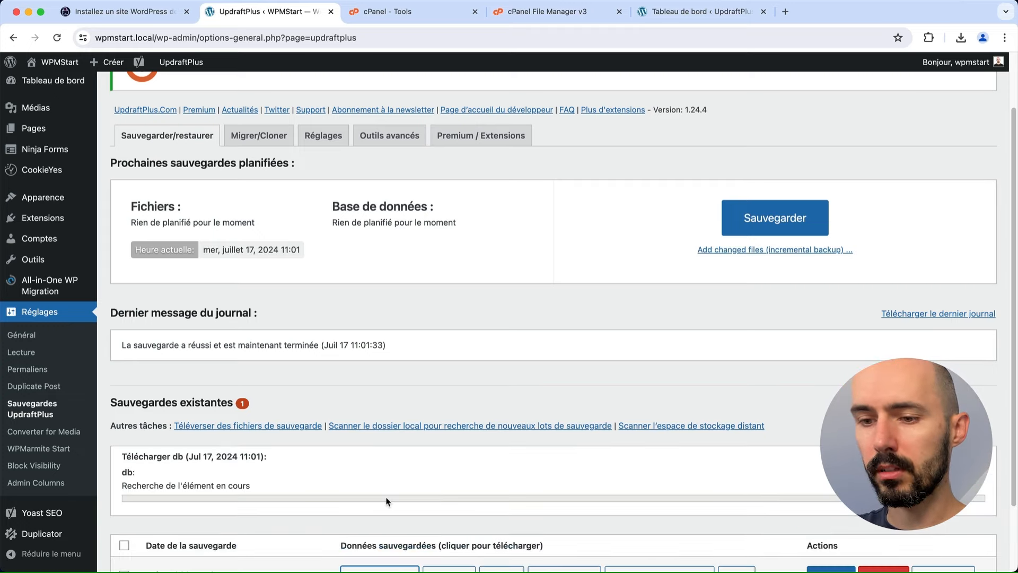
scroll(387, 501, down, 3)
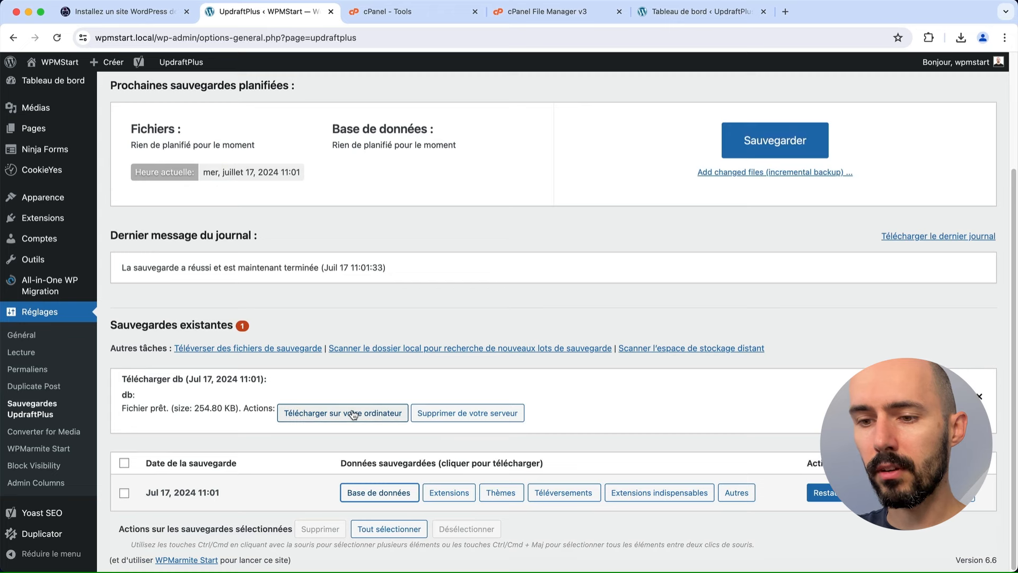
click(353, 413)
click(449, 492)
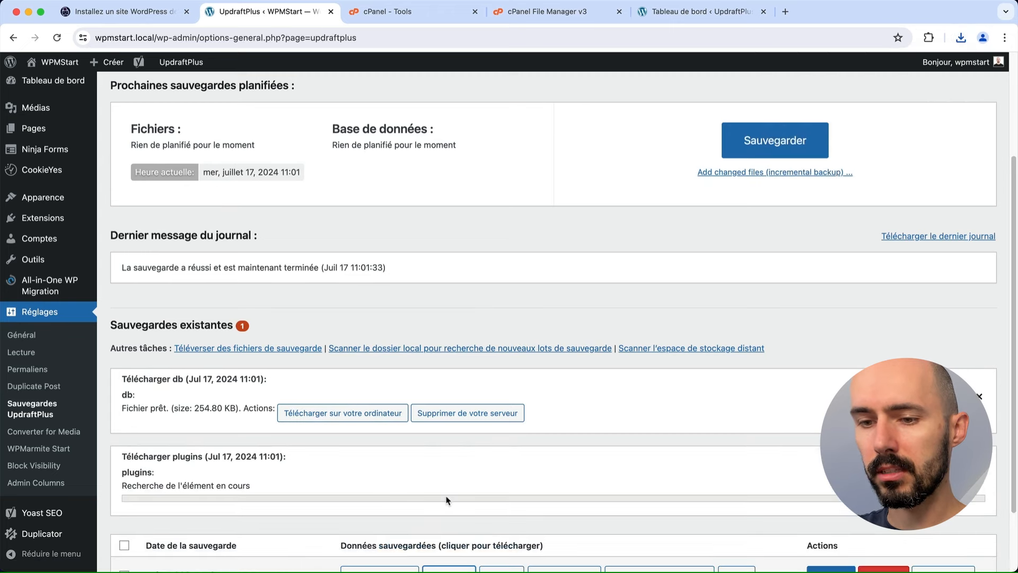
scroll(421, 413, down, 1)
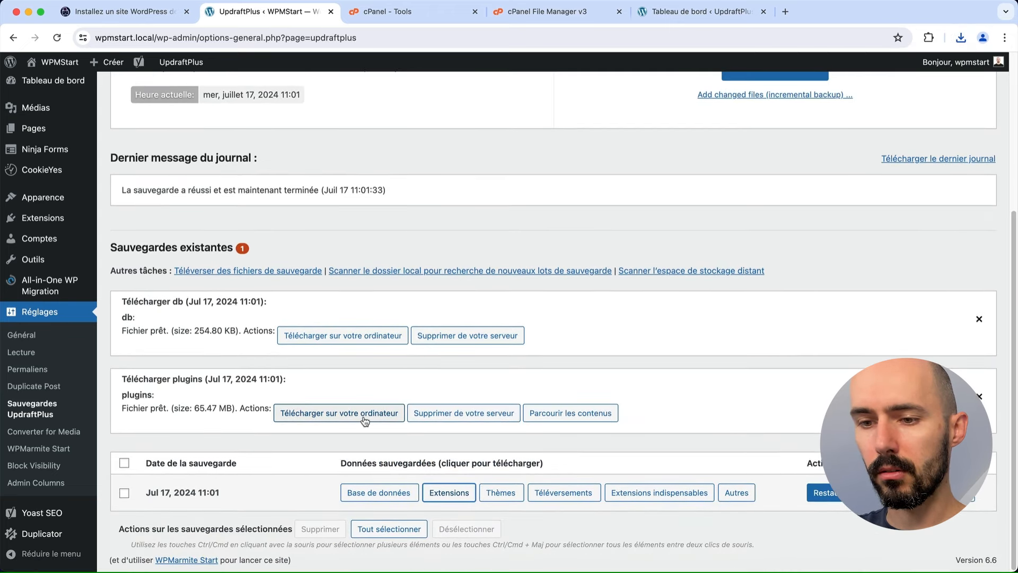
click(365, 418)
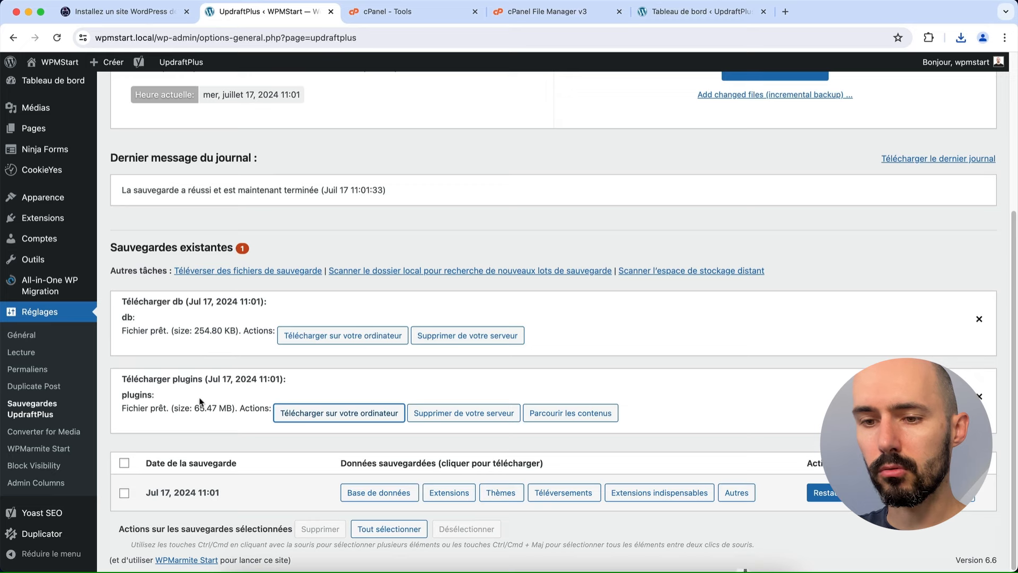
Step: Download the themes and uploads (Téléversements) archives of the same backup to the computer
click(495, 498)
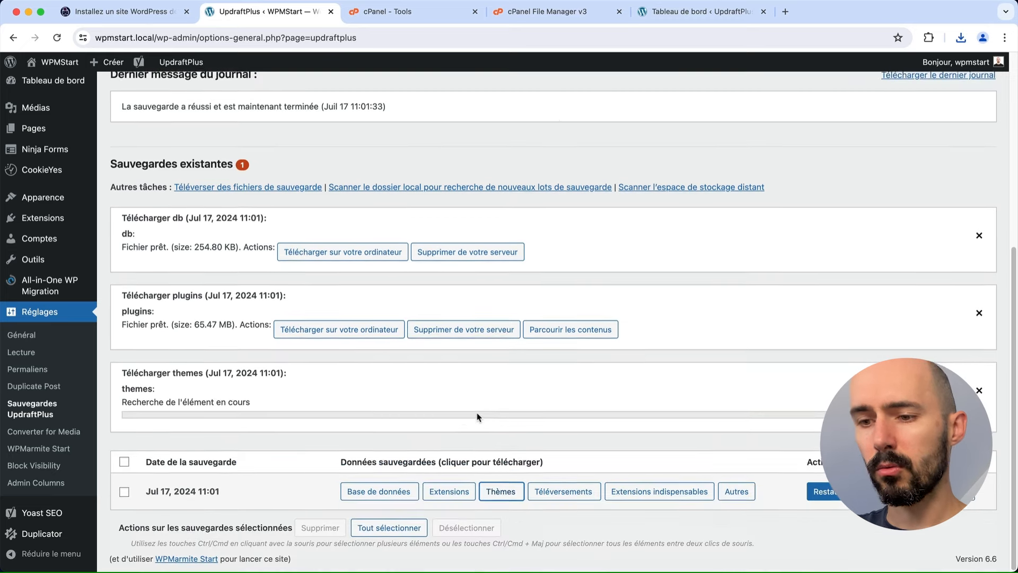
click(370, 418)
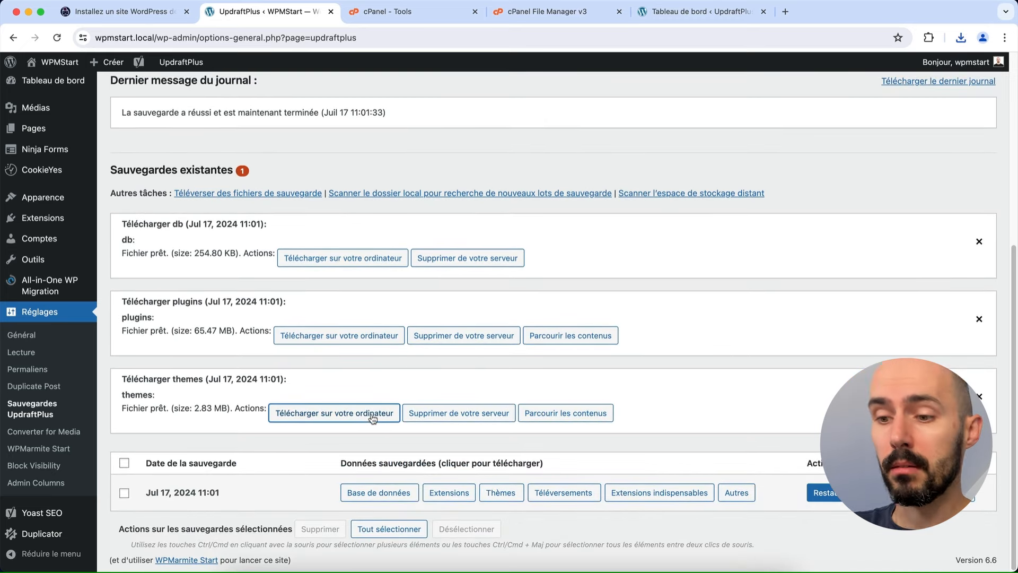
click(551, 492)
scroll(465, 424, down, 3)
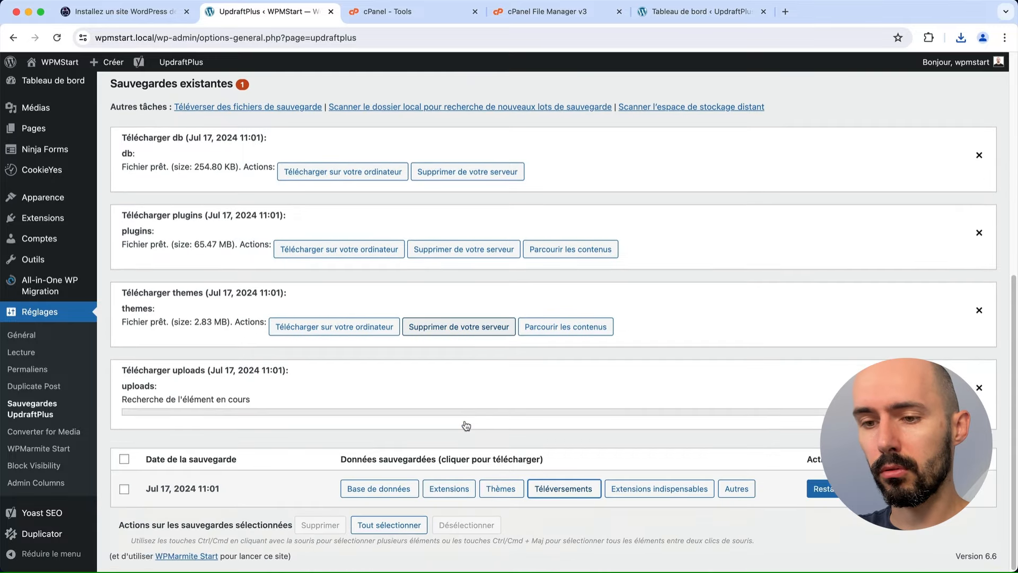
click(321, 418)
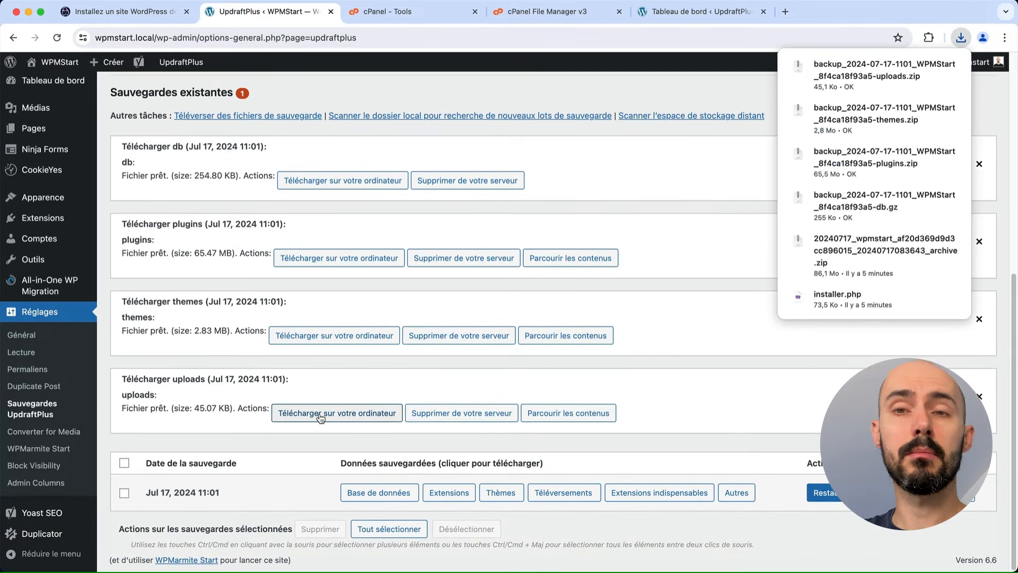
Step: Download the must-use plugins (Extensions indispensables) and others (Autres) archives of the same backup to the computer
click(642, 497)
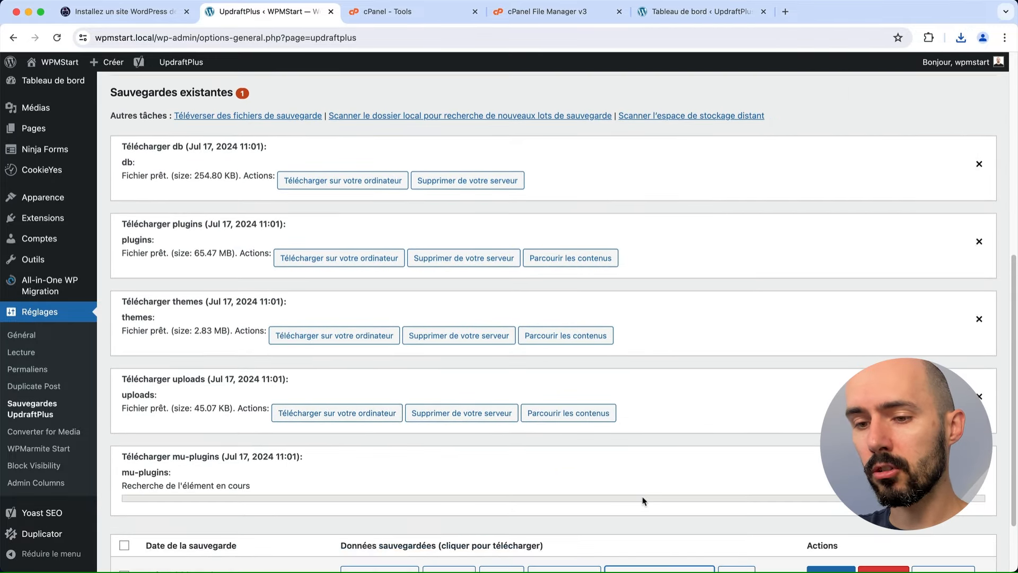
scroll(479, 418, down, 3)
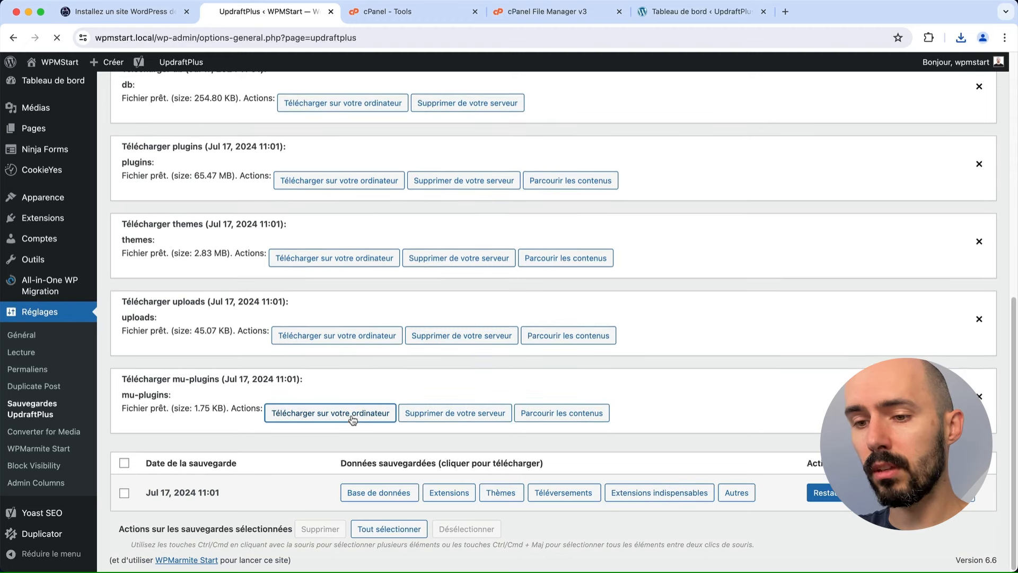
click(730, 492)
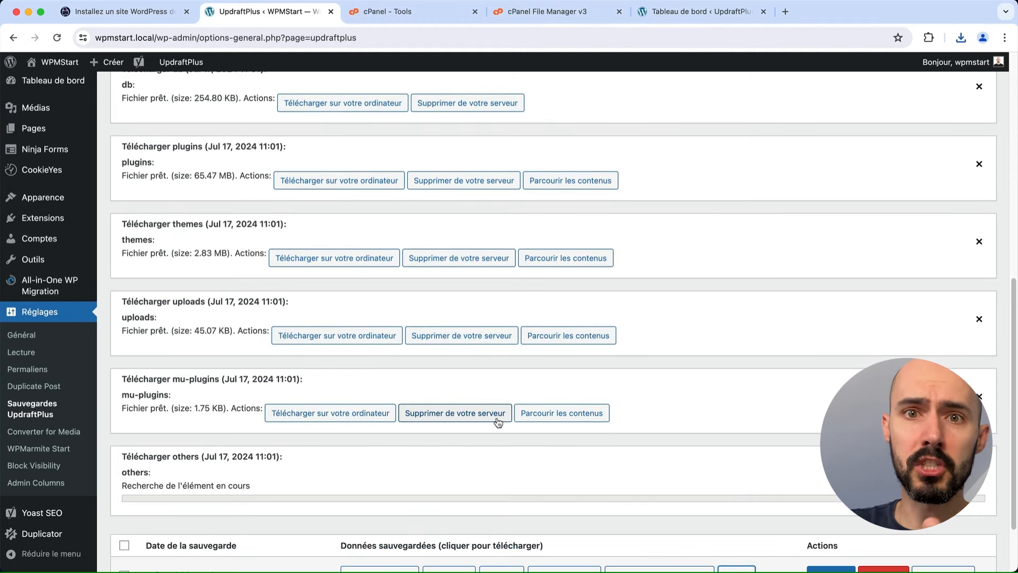
scroll(409, 409, down, 3)
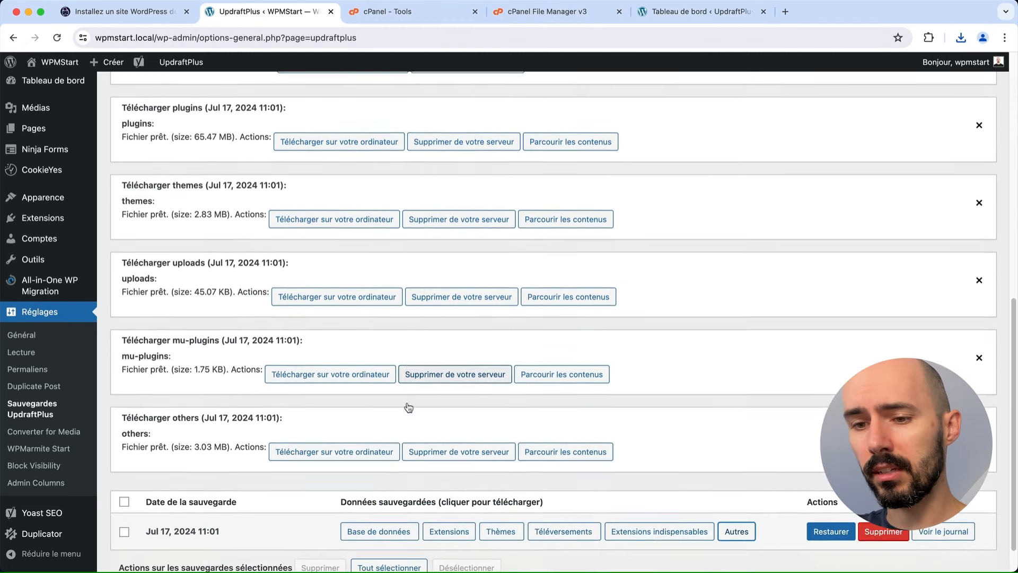
click(352, 422)
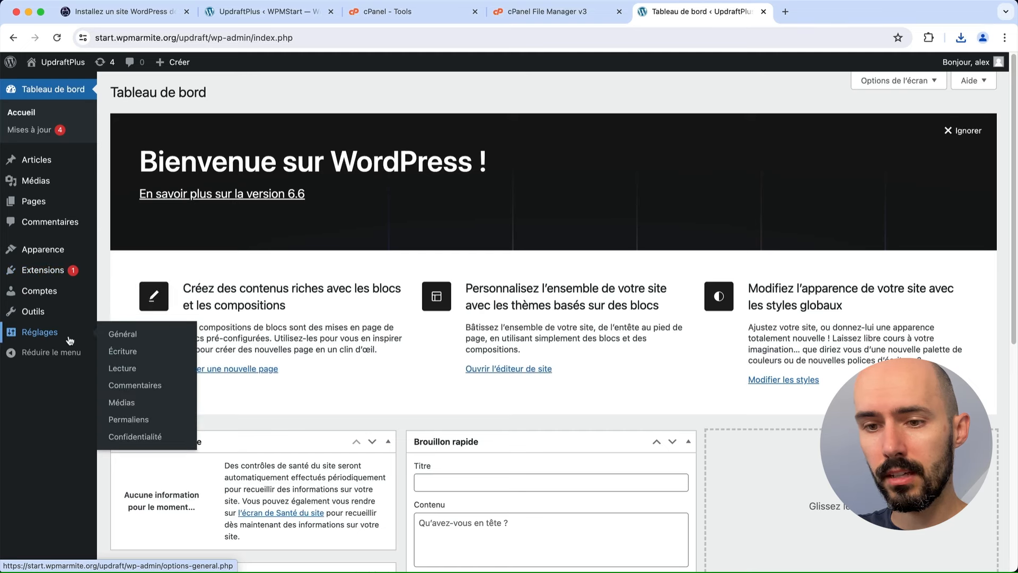
Step: Find UpdraftPlus in the destination site's plugin directory, install and activate it, and dismiss its welcome notice
mouse_move(64, 271)
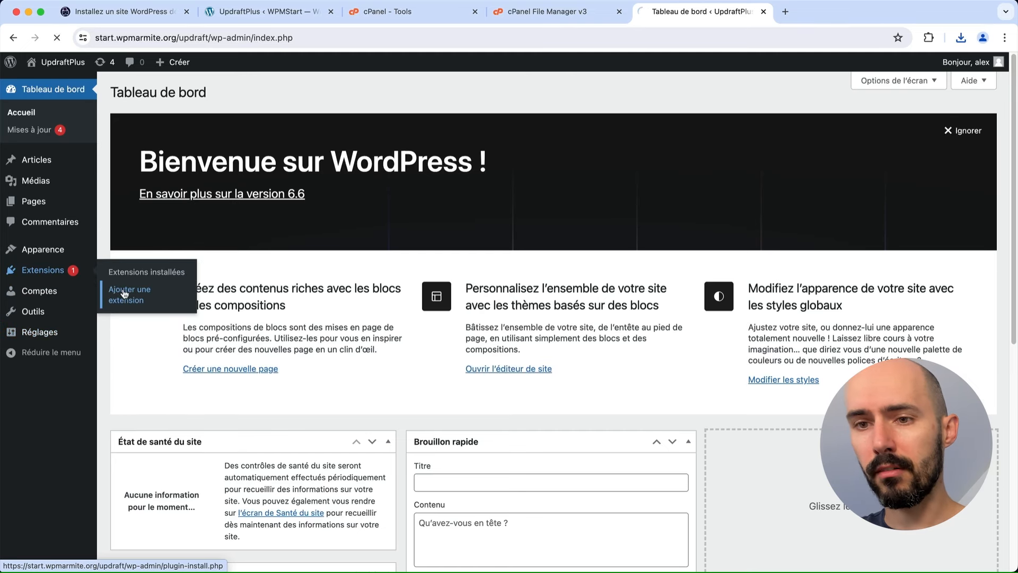
text(updra)
text(ftplus)
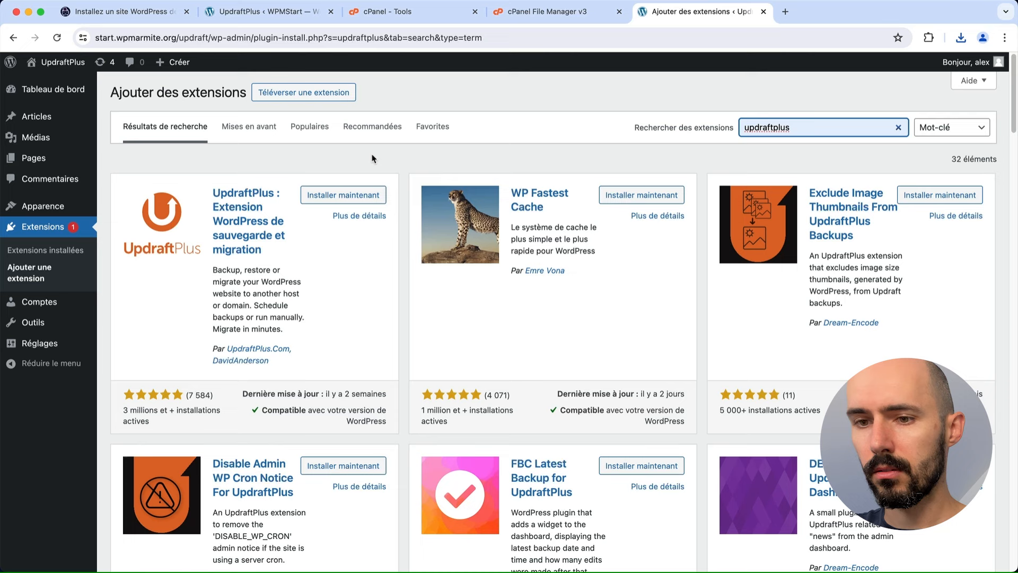
click(339, 192)
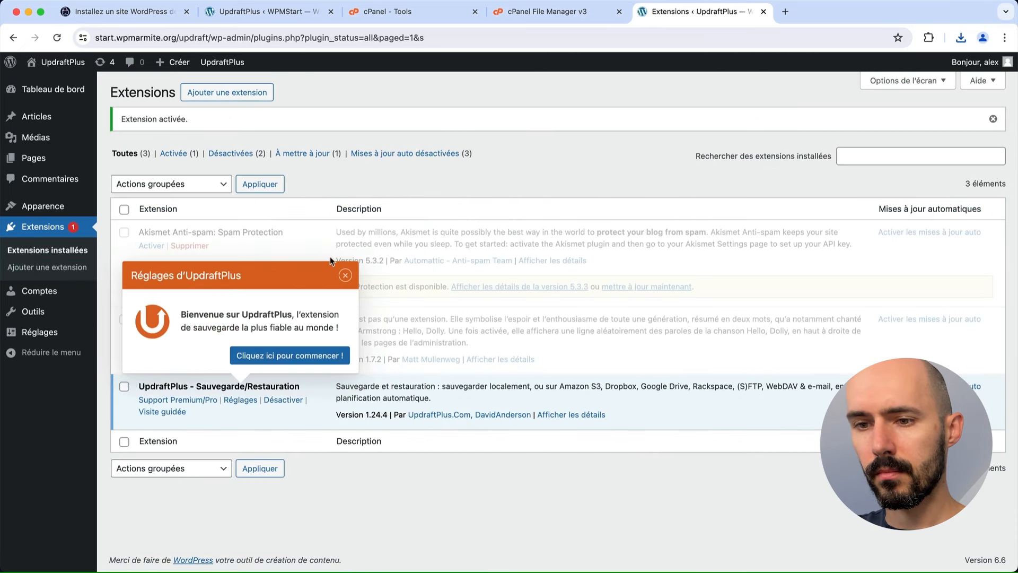
click(345, 275)
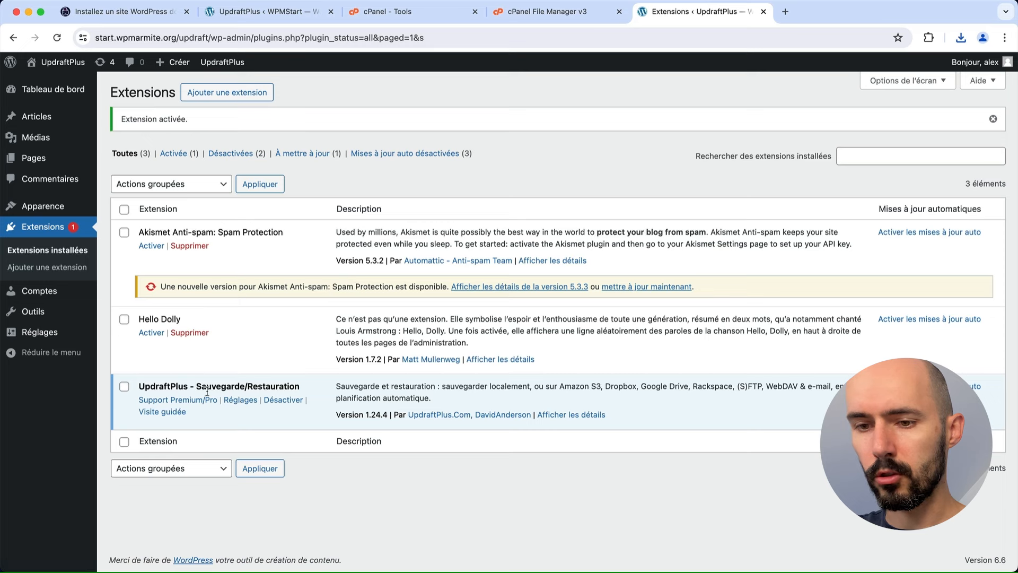
Step: Open the UpdraftPlus settings on the destination site and reveal the upload area for backup files
click(231, 400)
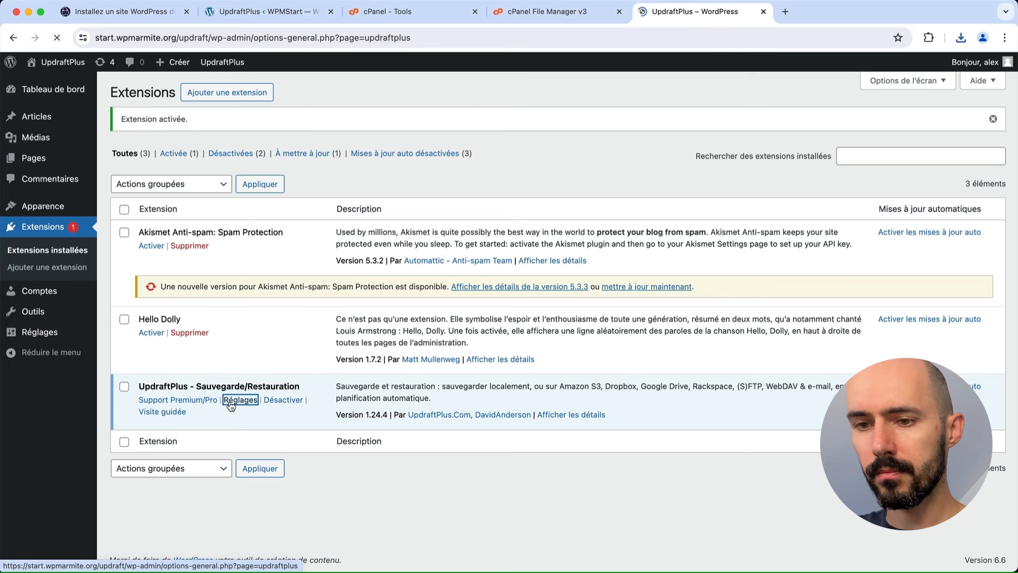
click(242, 401)
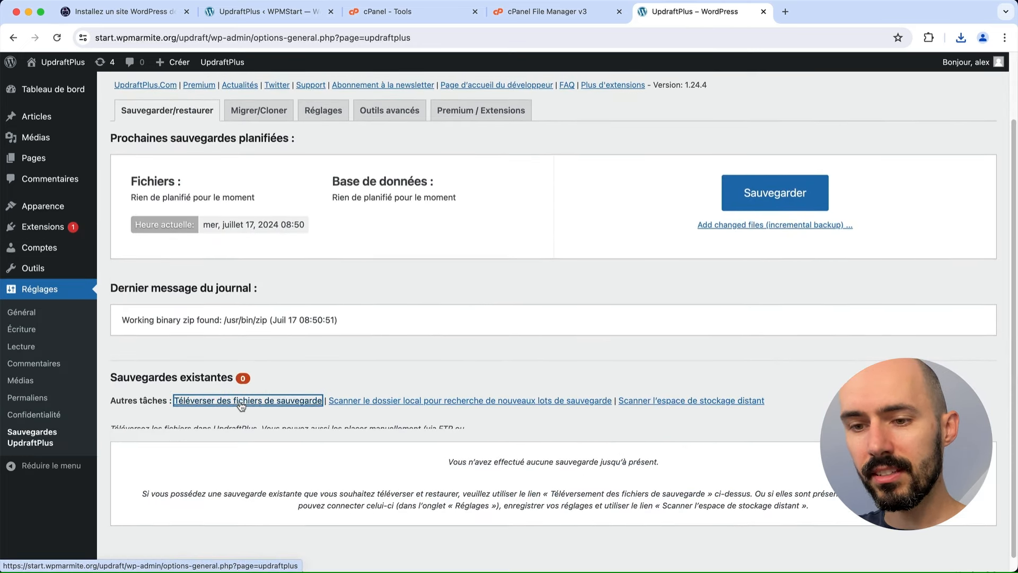
scroll(241, 407, down, 3)
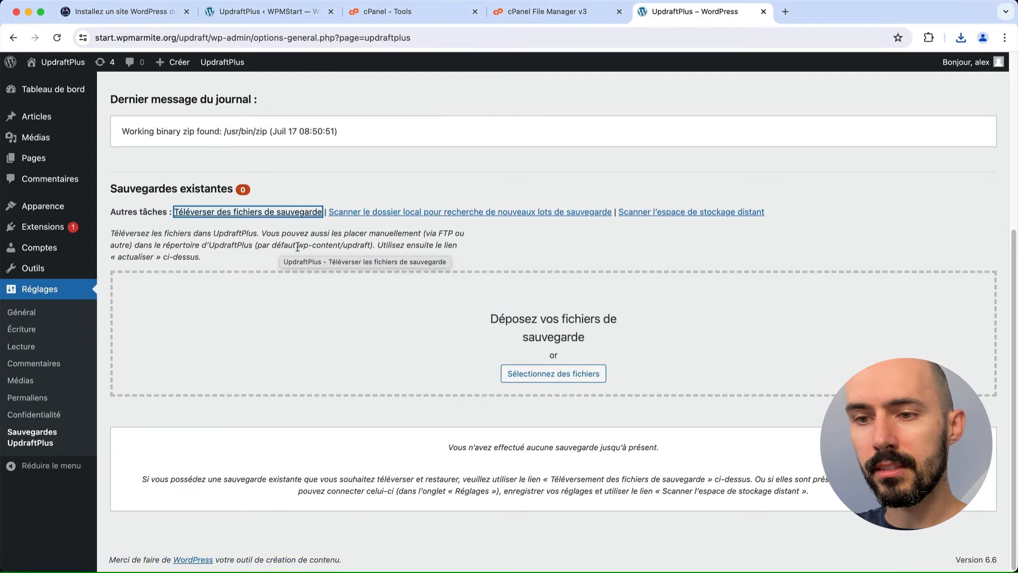
Step: Highlight the default wp-content/updraft path and locate that folder inside the updraft site in the cPanel File Manager
drag(298, 245, 308, 246)
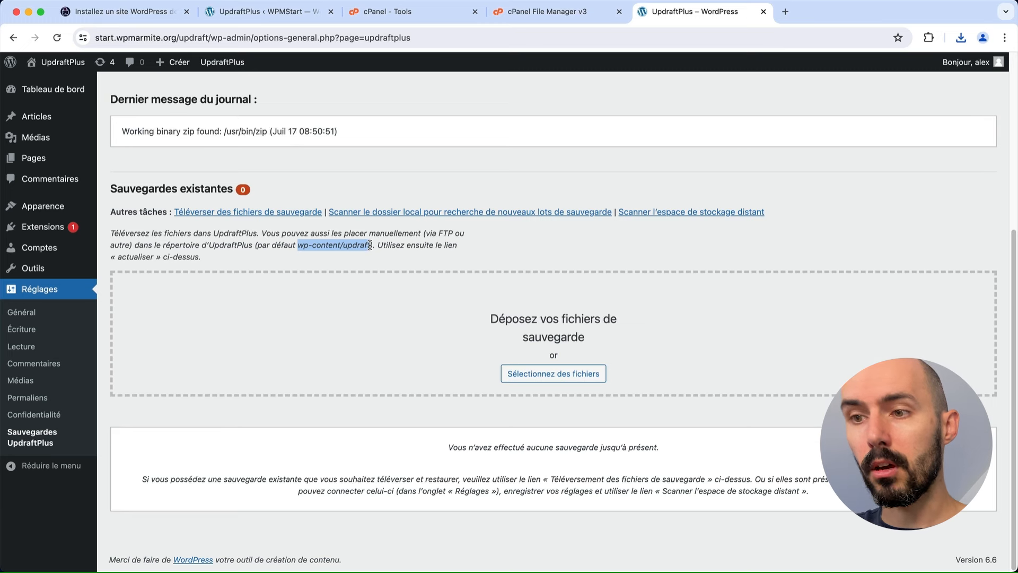
click(517, 15)
click(359, 116)
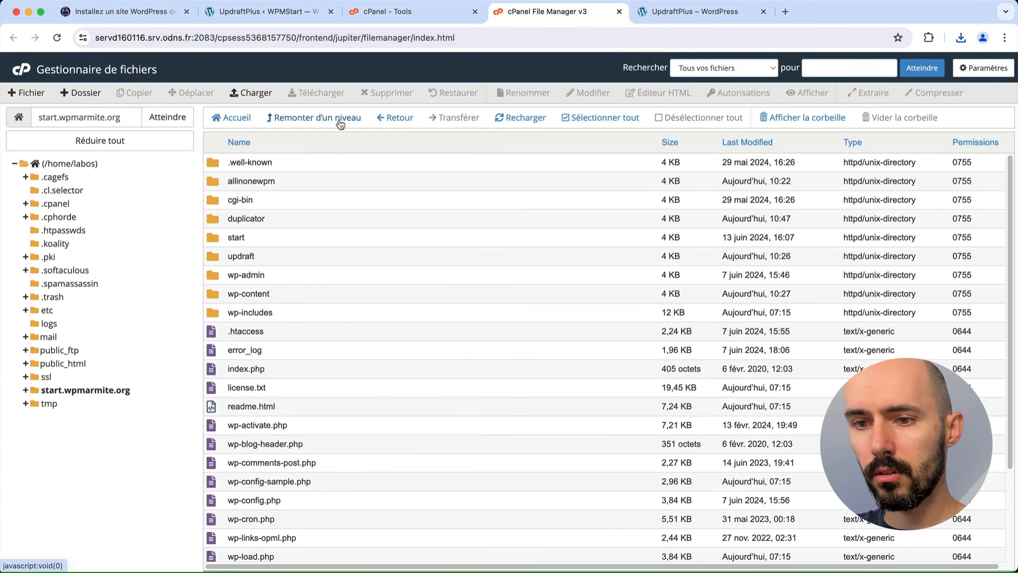
double_click(218, 239)
double_click(214, 180)
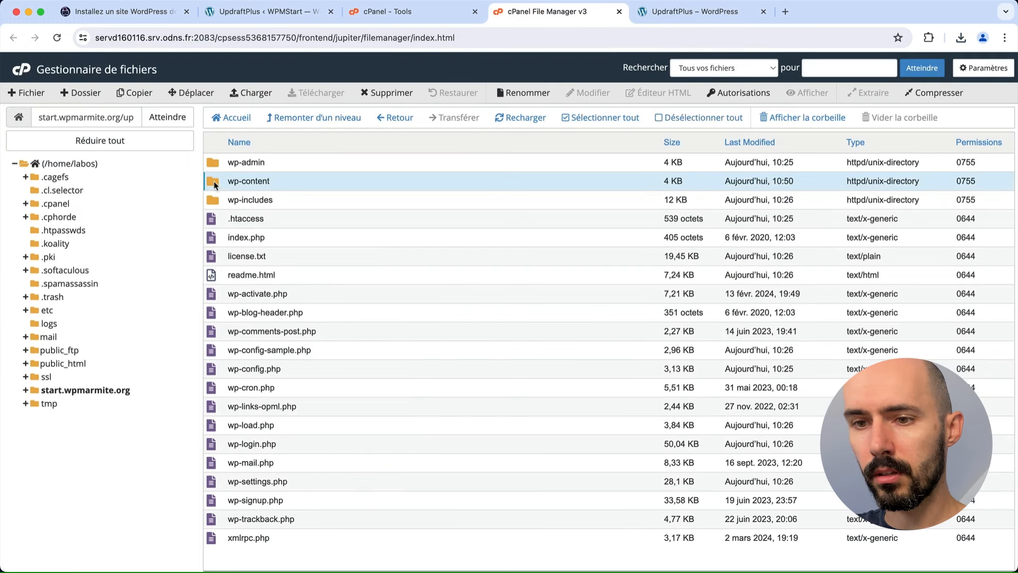
click(214, 221)
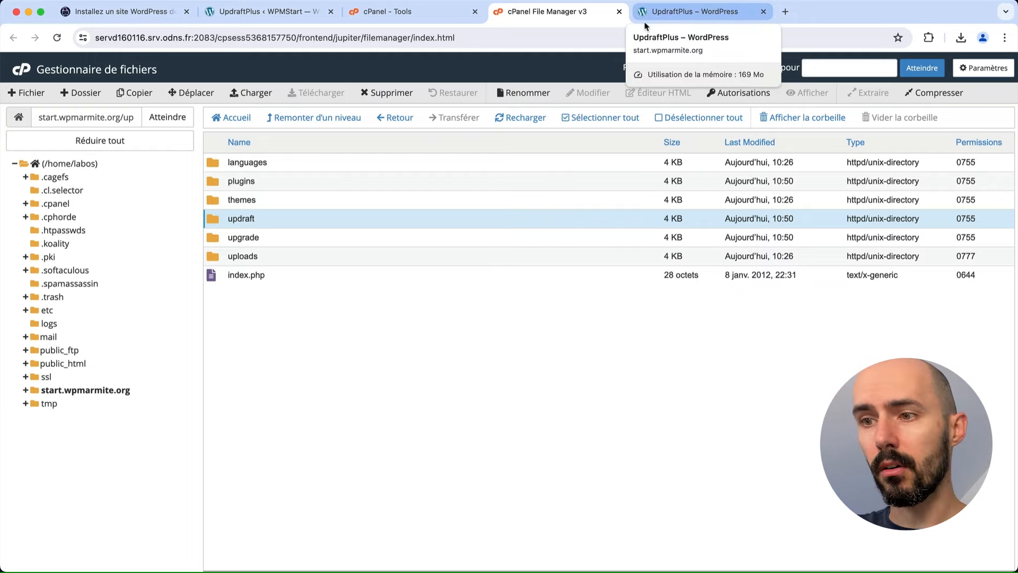
Step: Upload the six WPMStart backup archives (others, mu-plugins, uploads, themes, plugins and db) from the computer into the destination site's UpdraftPlus upload area
click(668, 16)
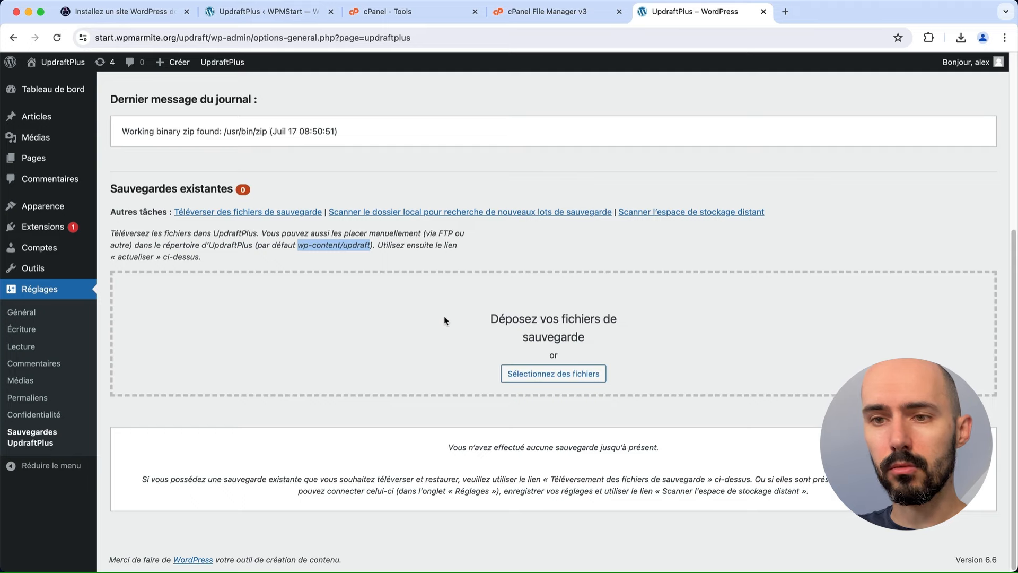
click(456, 259)
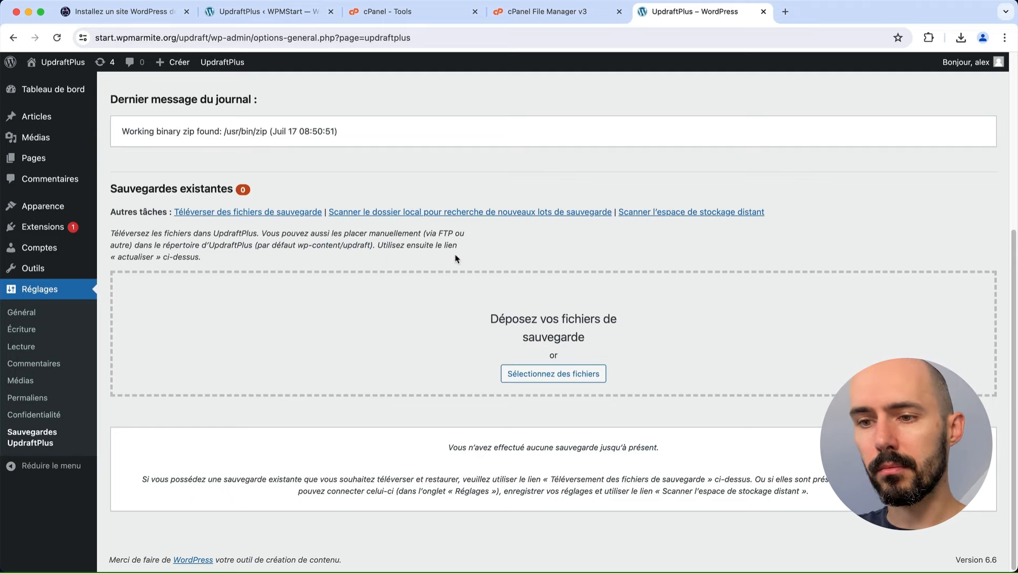
click(545, 21)
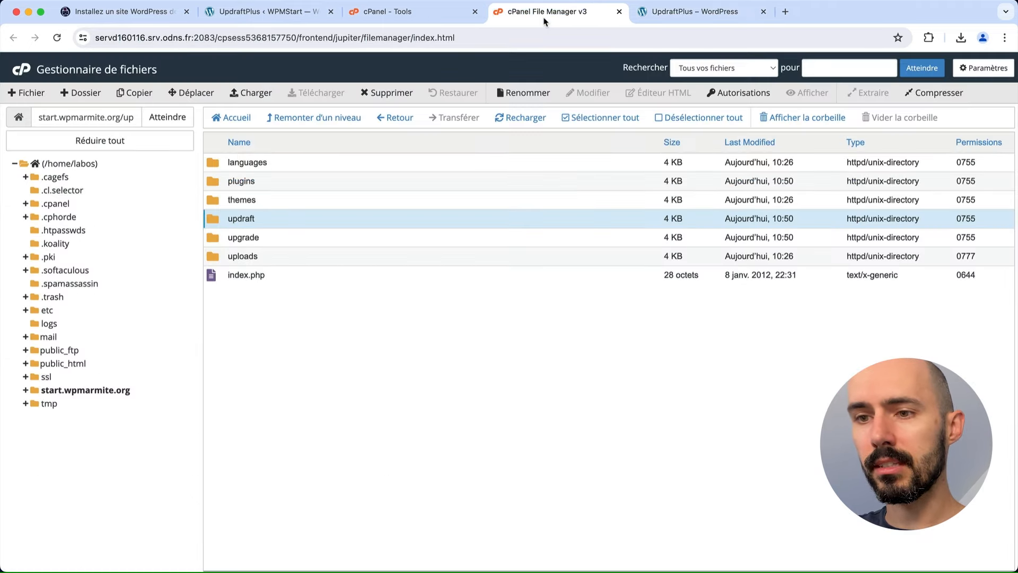
click(676, 19)
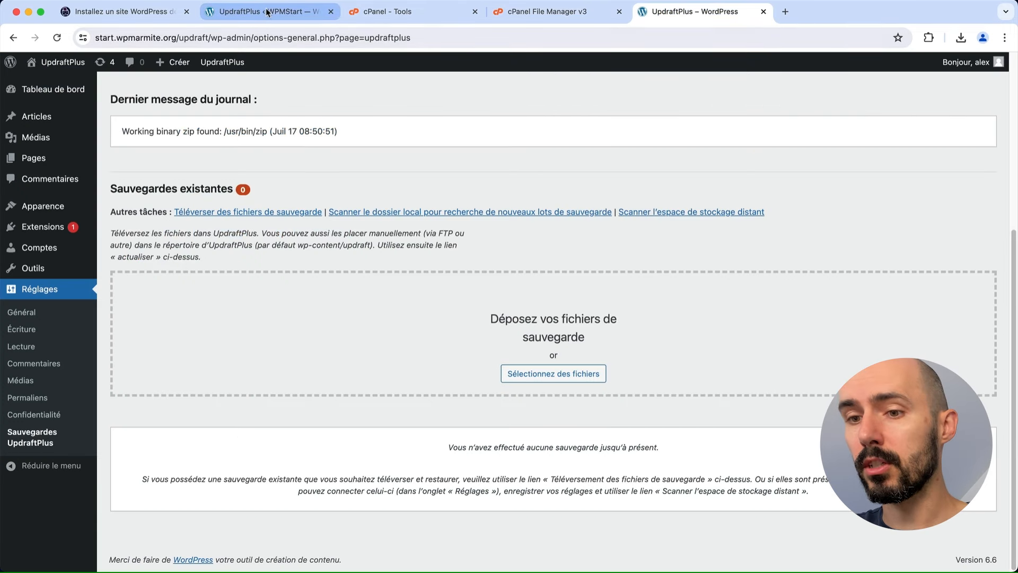
mouse_move(396, 568)
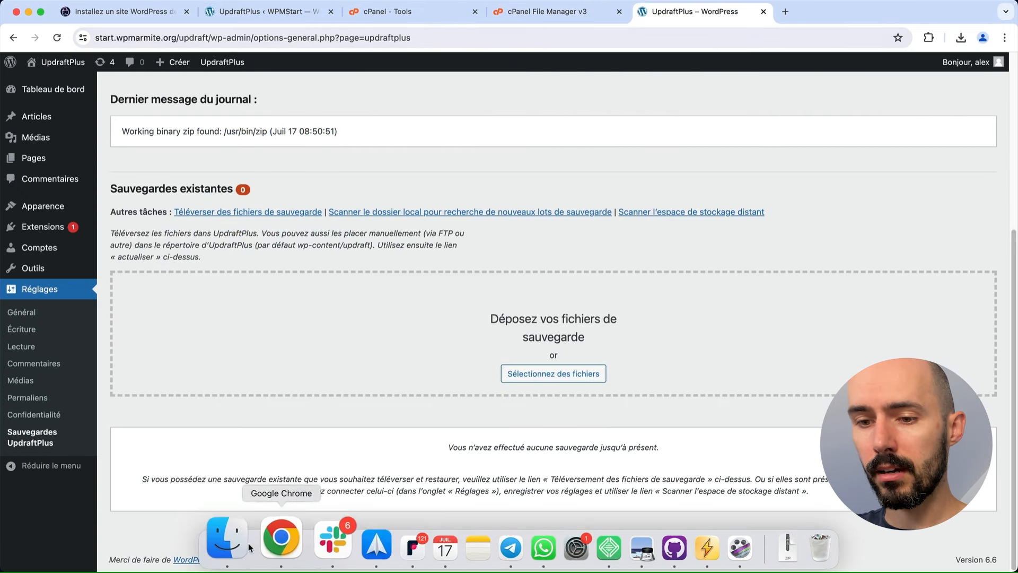
click(233, 542)
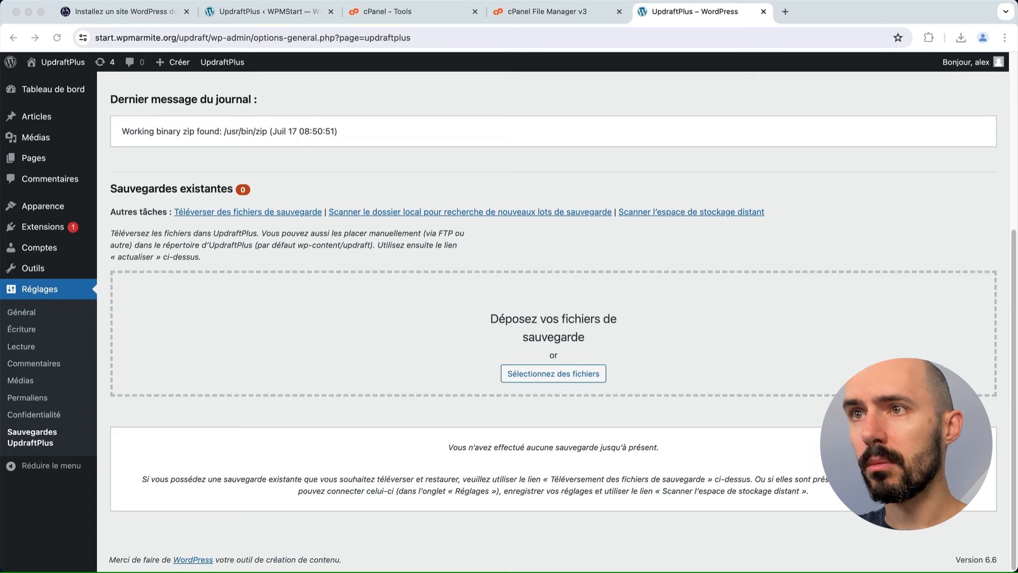
drag(80, 201, 321, 352)
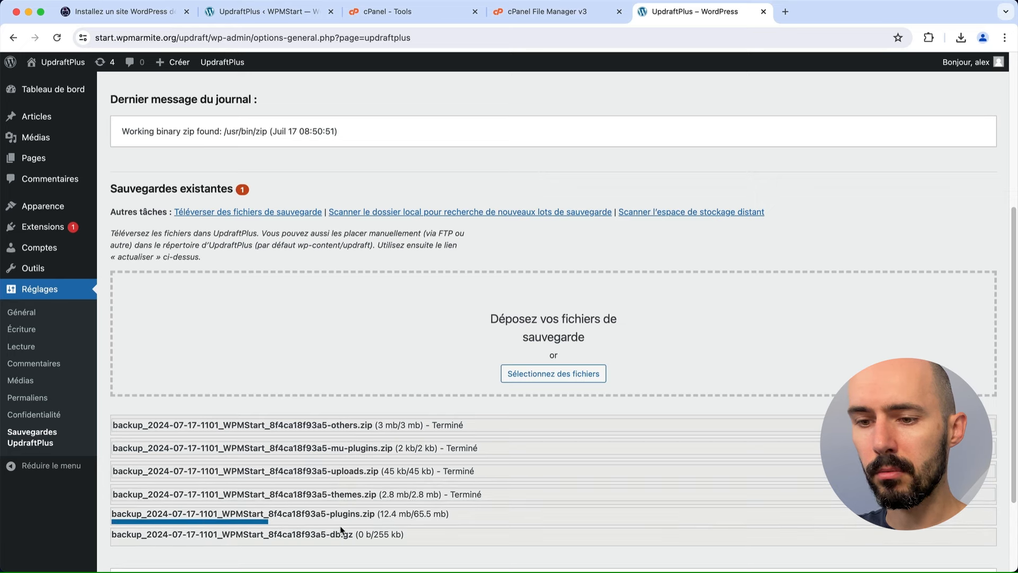
scroll(371, 425, down, 3)
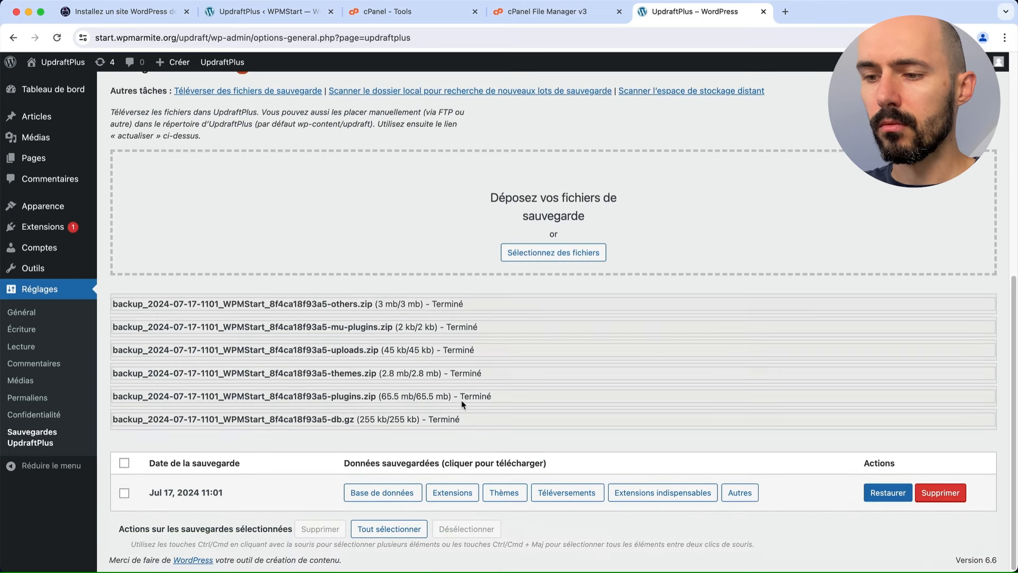
Step: Start restoring the uploaded Jul 17, 2024 11:01 backup with all six components selected, including Autres and Base de données, and proceed to the restore options
scroll(266, 463, up, 10)
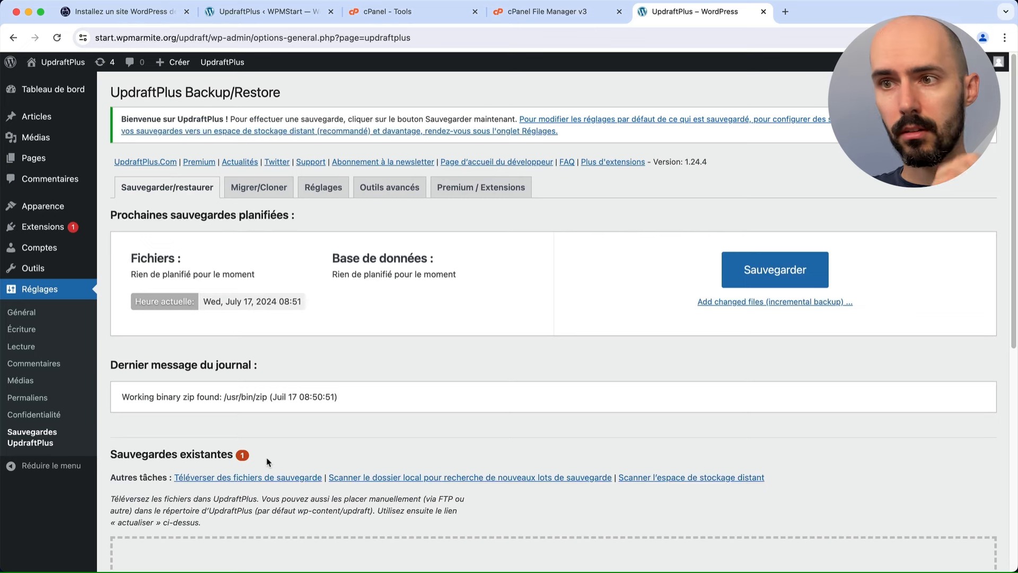
scroll(267, 460, down, 10)
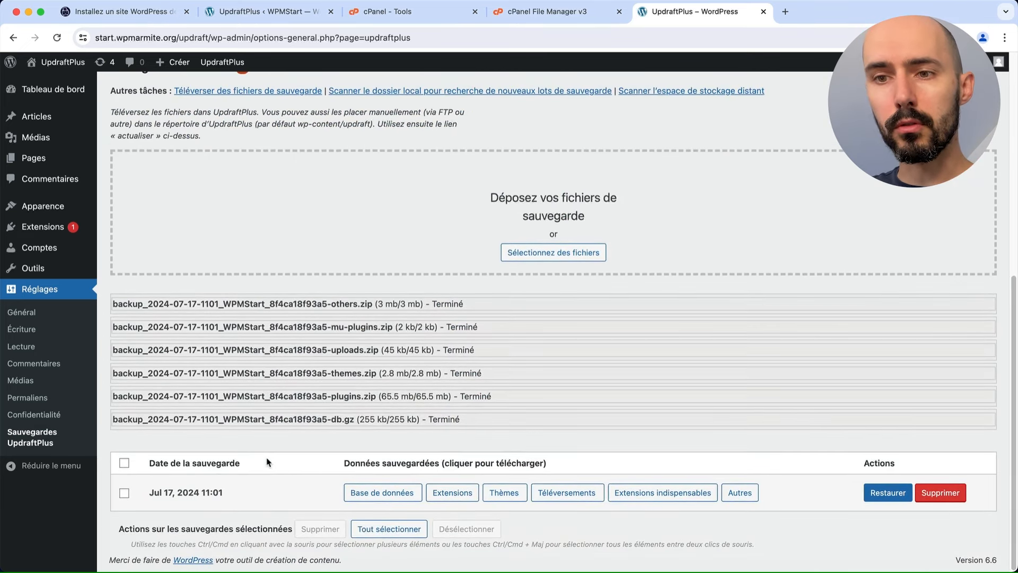
click(887, 492)
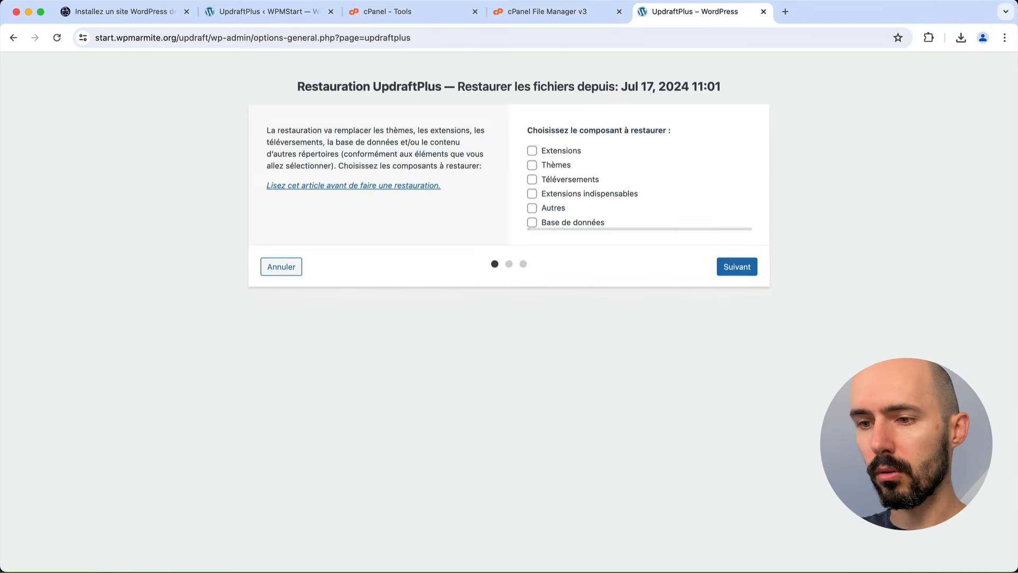
click(532, 208)
click(533, 222)
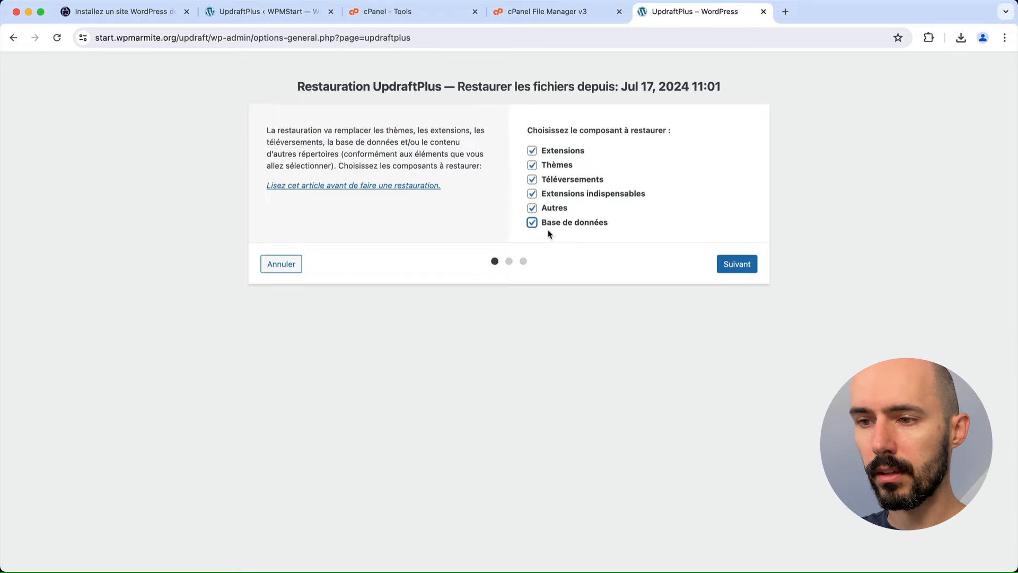
click(745, 269)
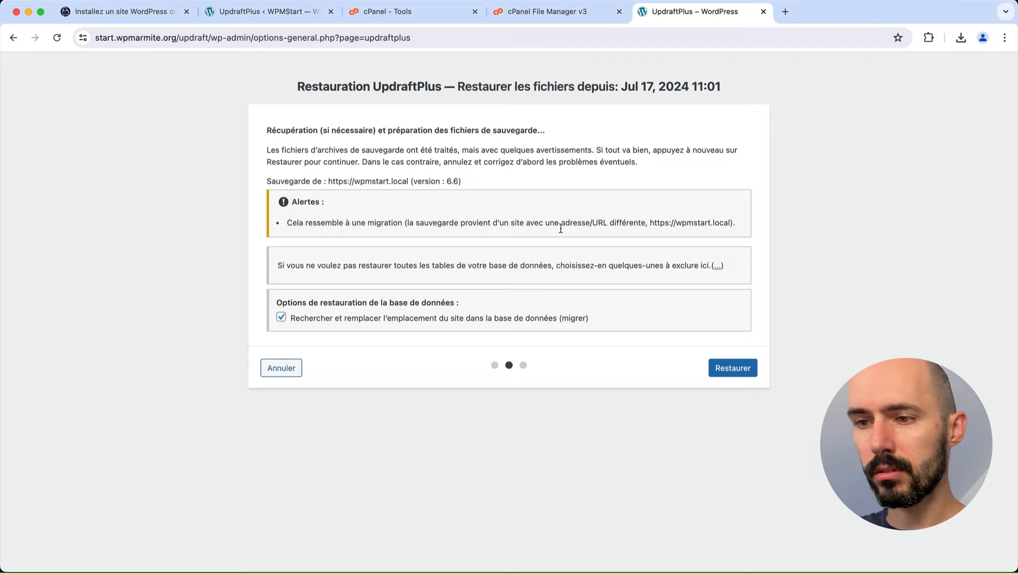
Step: Review the migration alert and run the restoration with the site location search and replace in the database (migrer) enabled
drag(546, 222, 639, 231)
click(629, 229)
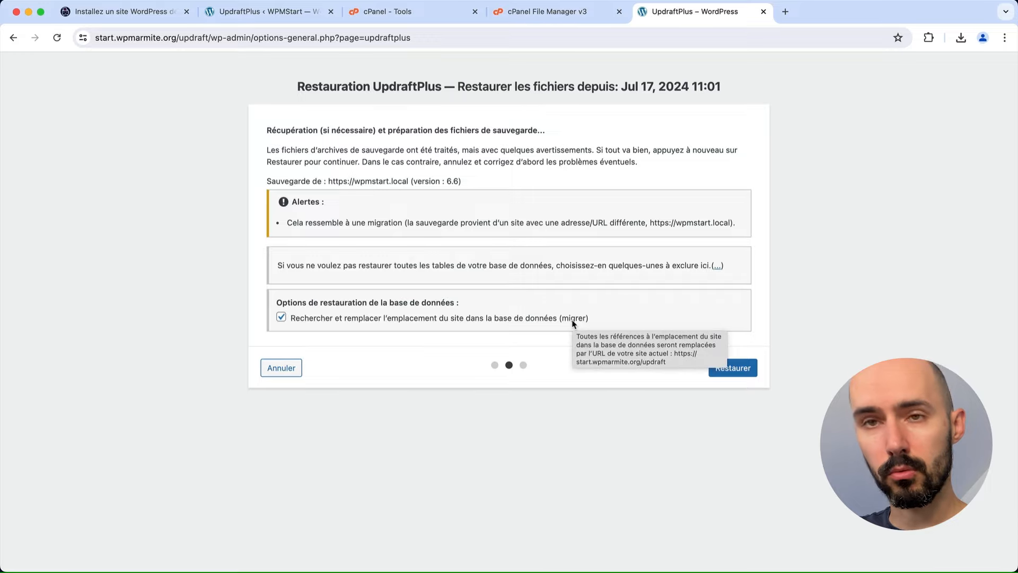
click(744, 367)
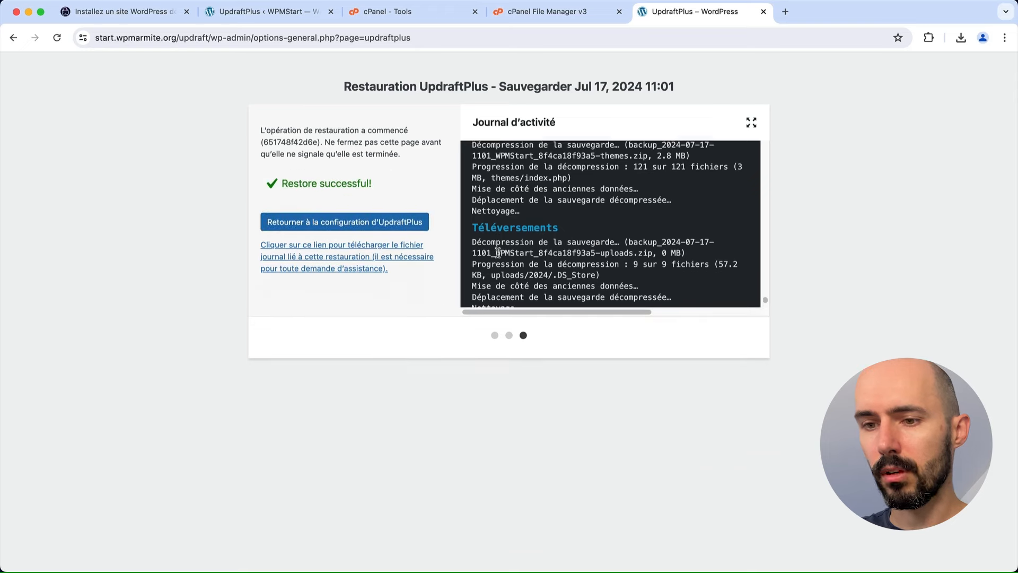
Step: Return to the UpdraftPlus configuration and log in to the restored site with the original site's administrator username and account password
click(387, 226)
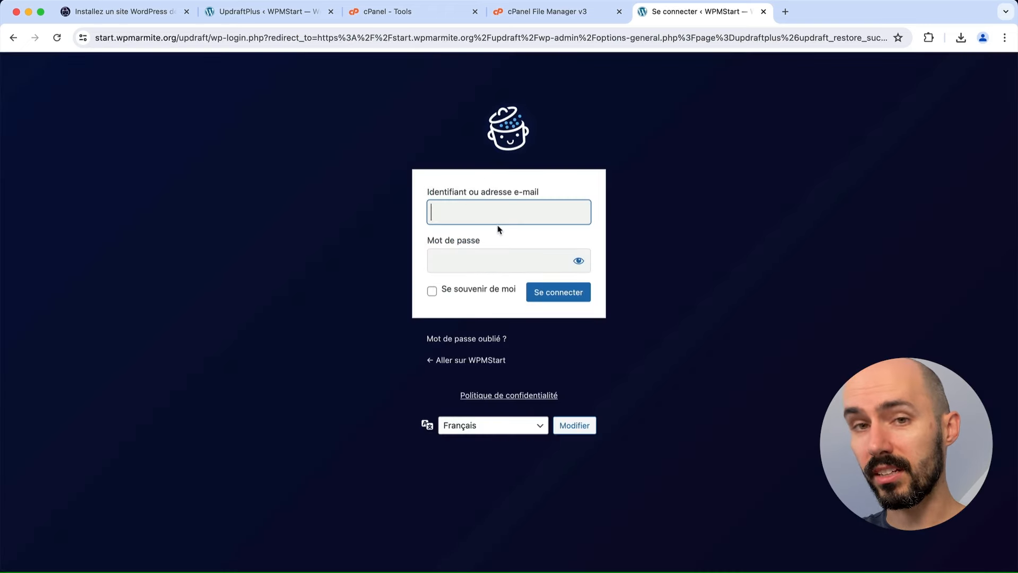
text(w)
click(510, 254)
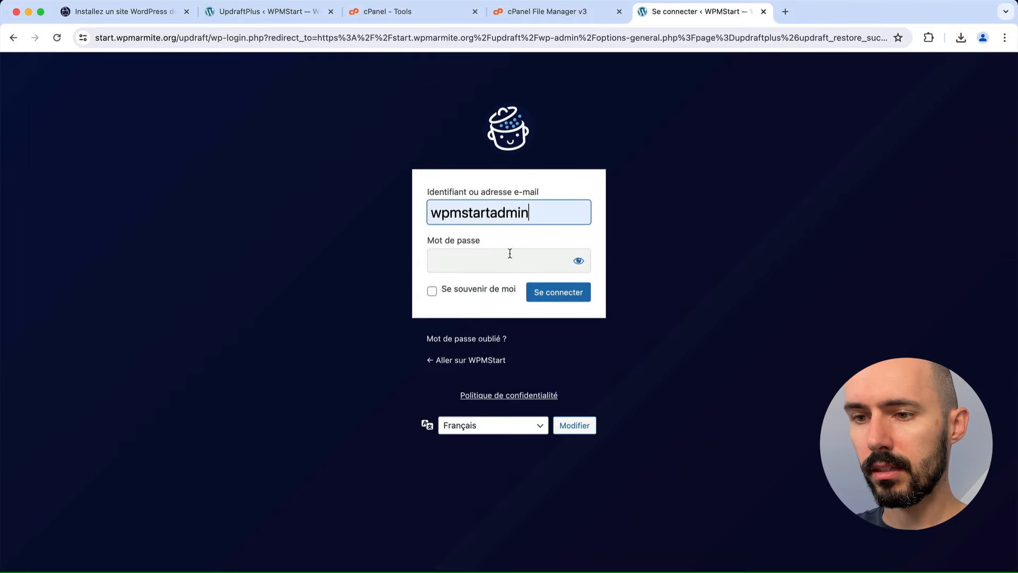
key(Return)
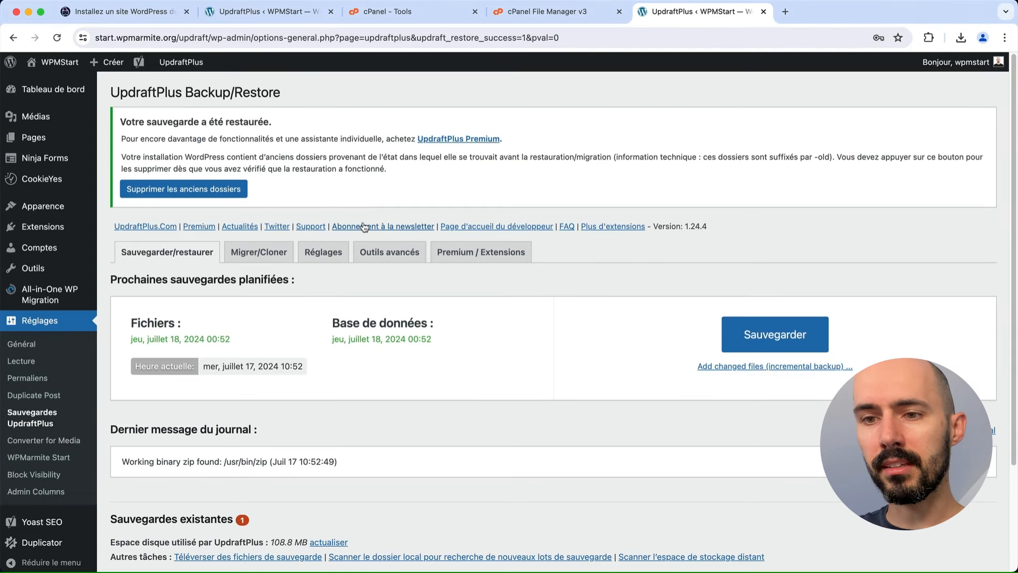
Step: Delete the old folders left from before the restoration and return to the UpdraftPlus configuration
click(211, 197)
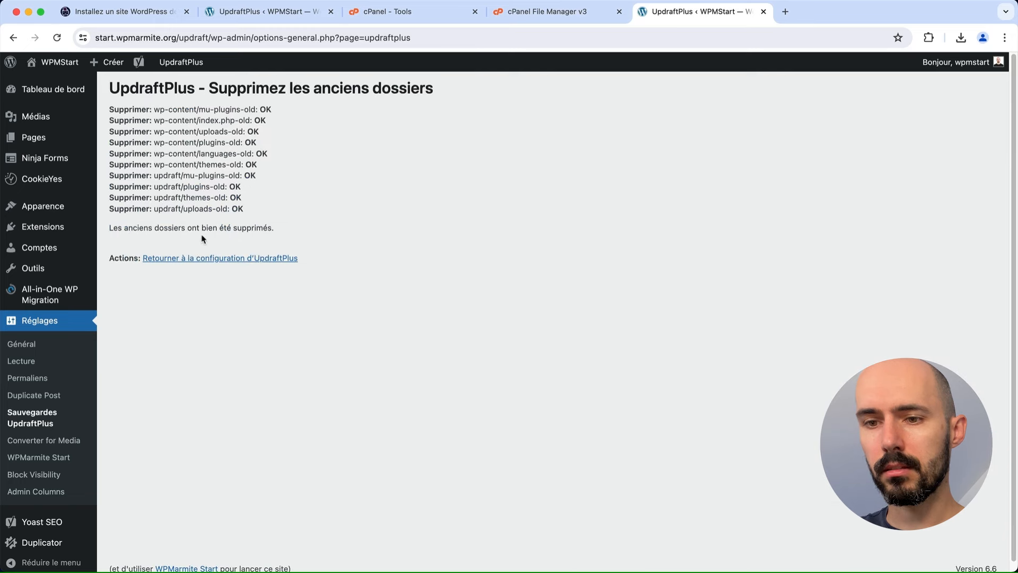
click(181, 260)
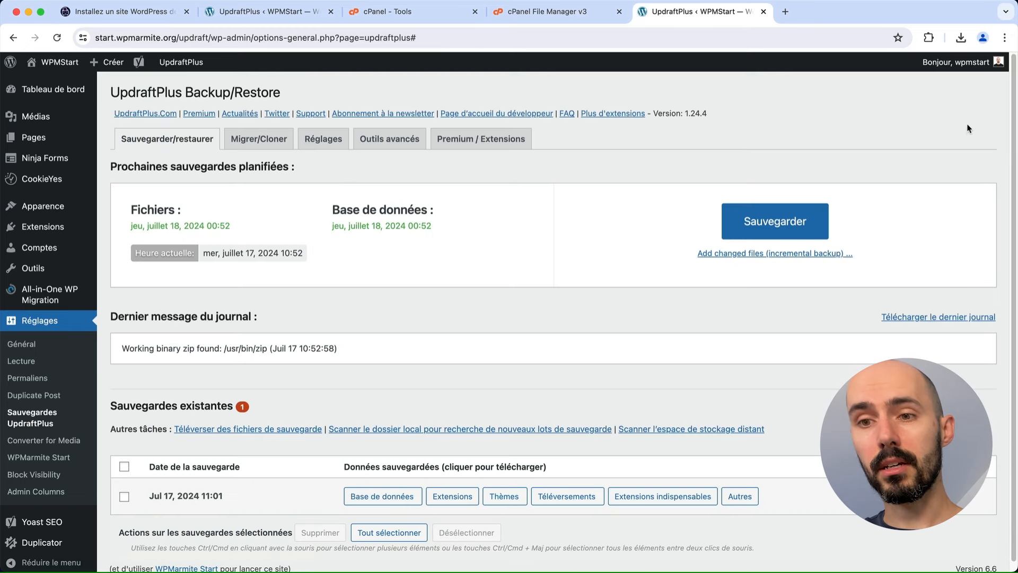
Step: Visit the front end of the restored WPMStart site
mouse_move(55, 63)
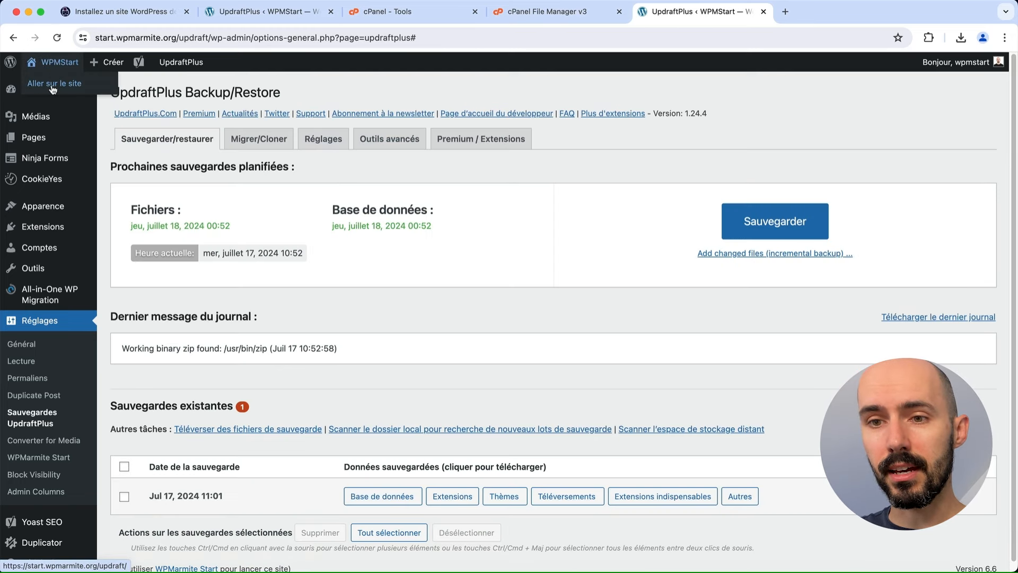